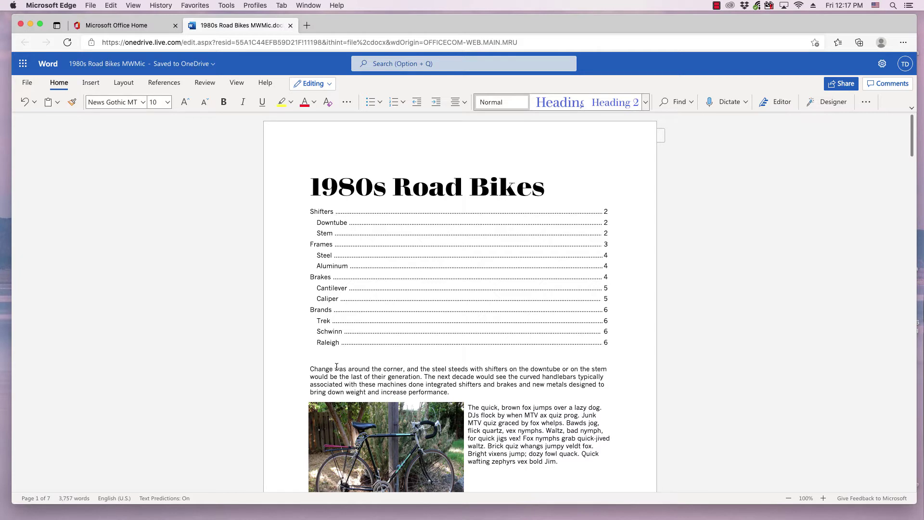
Insert a page break after the table of contents so the introduction starts on a new page
{"action": "mouse_move", "coordinate": [396, 321]}
{"action": "scroll", "coordinate": [306, 419], "scroll_direction": "down", "scroll_amount": 2}
{"action": "scroll", "coordinate": [306, 424], "scroll_direction": "down", "scroll_amount": 10}
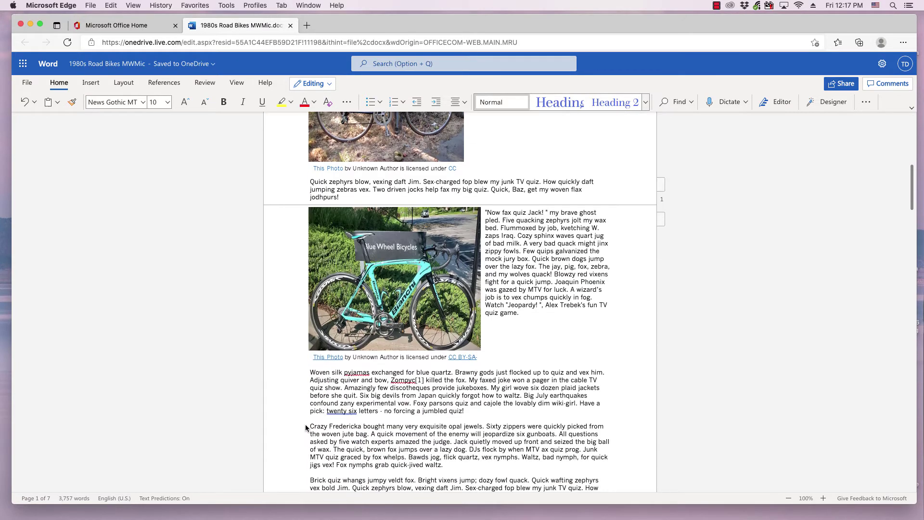
{"action": "scroll", "coordinate": [306, 426], "scroll_direction": "up", "scroll_amount": 7}
{"action": "scroll", "coordinate": [306, 429], "scroll_direction": "up", "scroll_amount": 3}
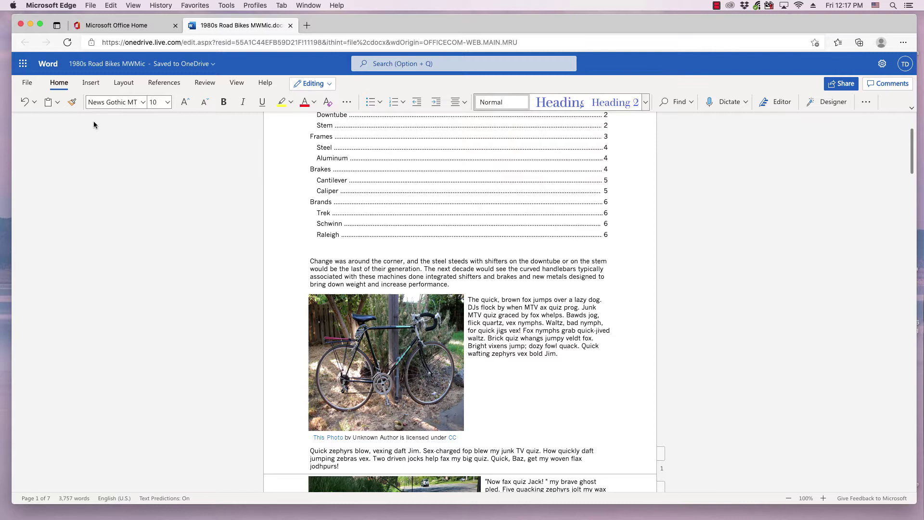
{"action": "left_click", "coordinate": [91, 83]}
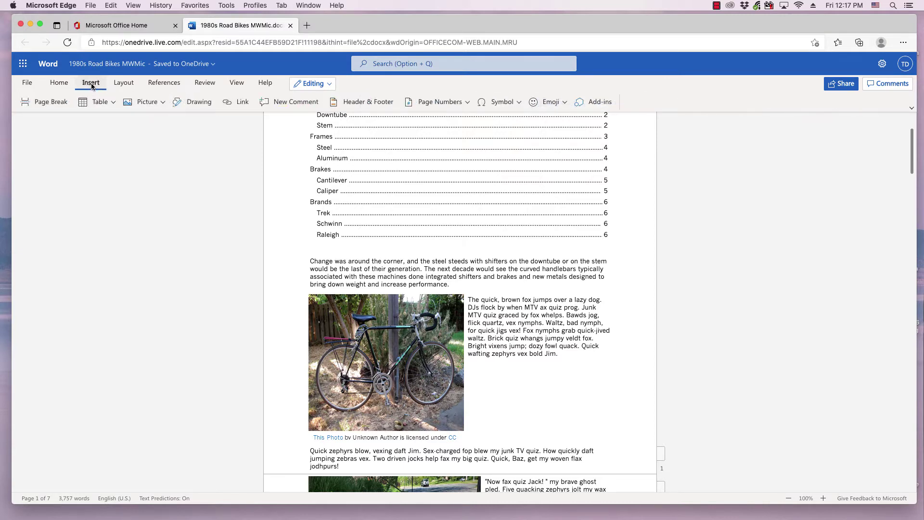
{"action": "left_click", "coordinate": [39, 103]}
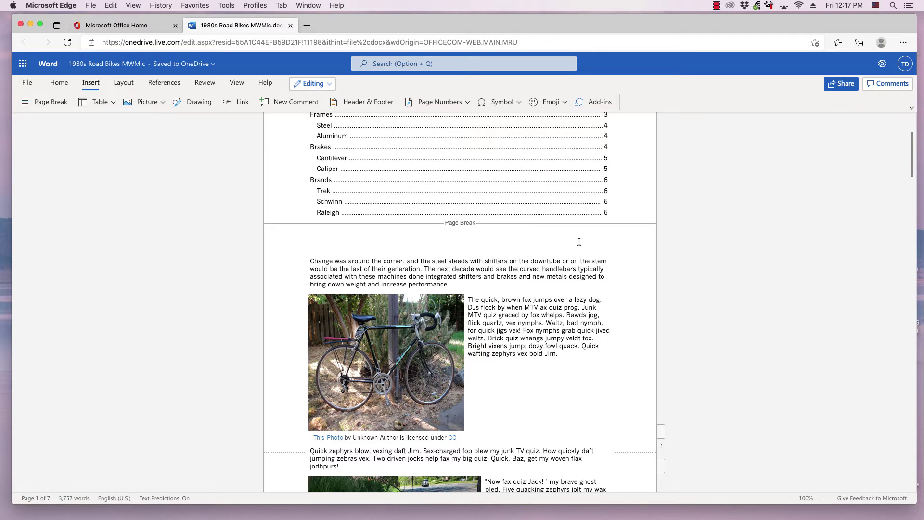
{"action": "scroll", "coordinate": [374, 239], "scroll_direction": "up", "scroll_amount": 5}
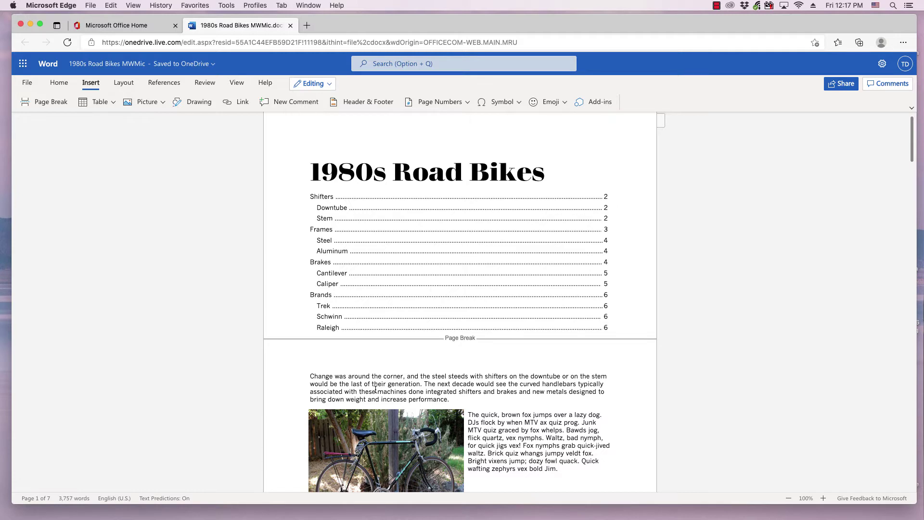
{"action": "scroll", "coordinate": [376, 389], "scroll_direction": "down", "scroll_amount": 1}
{"action": "scroll", "coordinate": [376, 389], "scroll_direction": "down", "scroll_amount": 3}
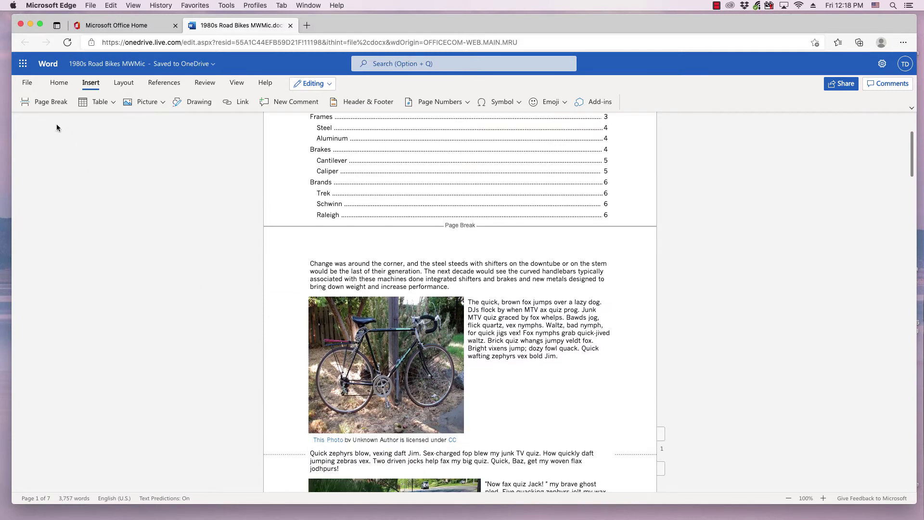
Download the document as the PDF '1980s Road Bikes MWMic (1).pdf', allowing it in Edge
{"action": "left_click", "coordinate": [26, 84]}
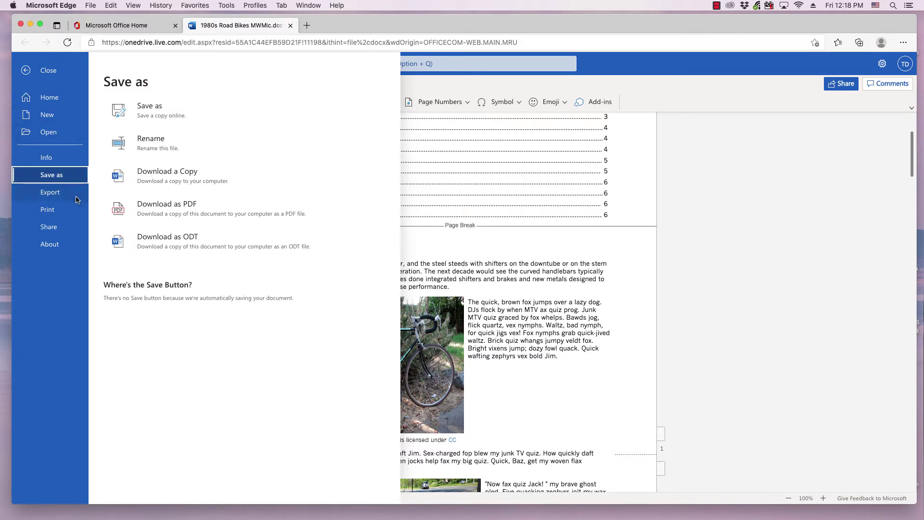
{"action": "left_click", "coordinate": [159, 210]}
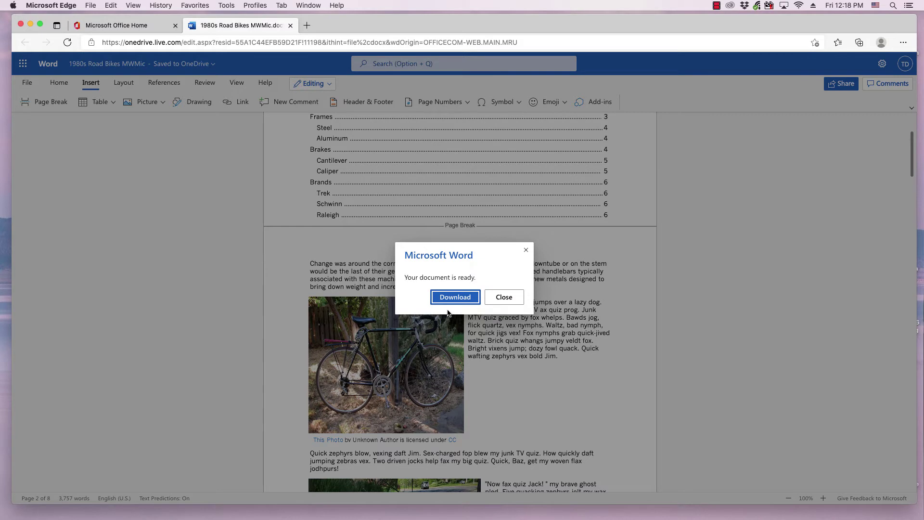
{"action": "left_click", "coordinate": [449, 299]}
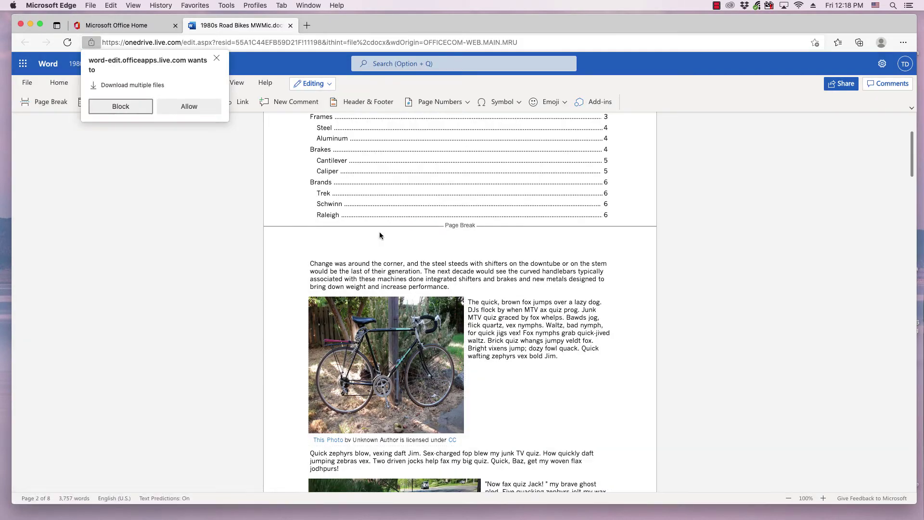
{"action": "left_click", "coordinate": [176, 109]}
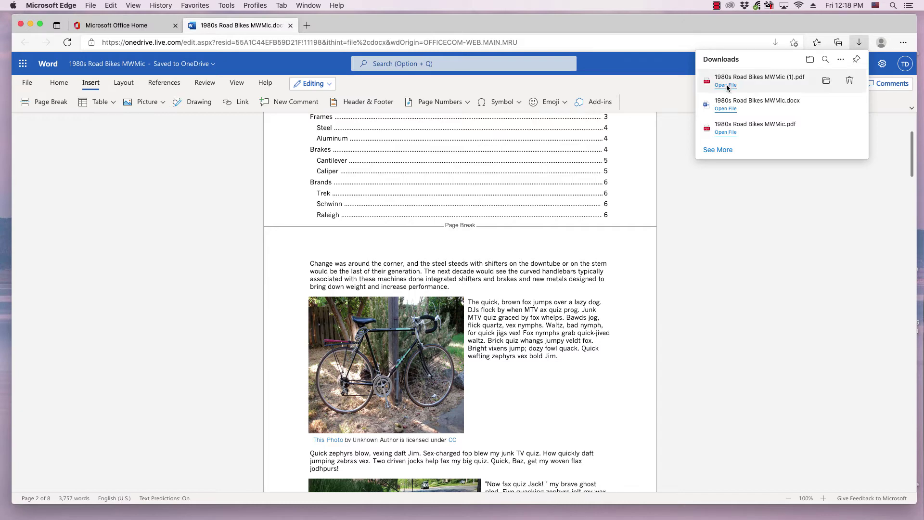
Open the 8-page PDF, confirm the contents stand alone on page 1, then close it
{"action": "left_click", "coordinate": [726, 85]}
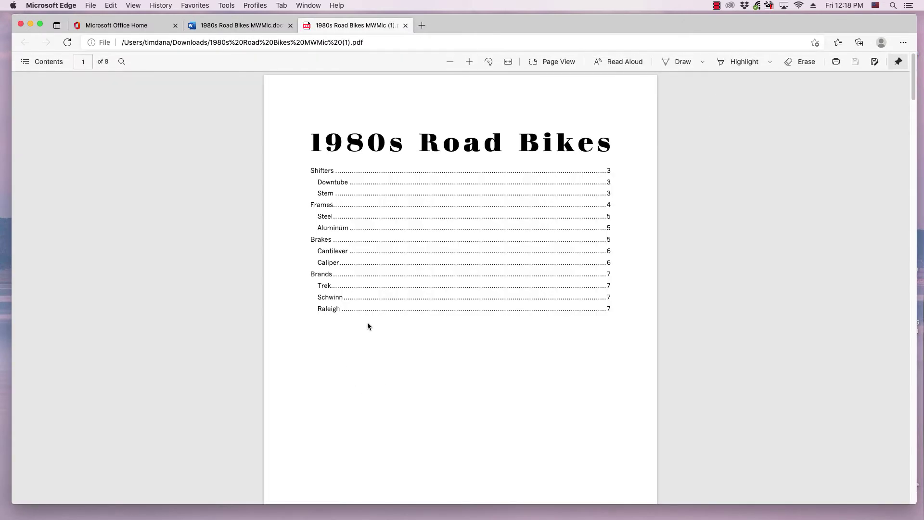
{"action": "scroll", "coordinate": [381, 382], "scroll_direction": "down", "scroll_amount": 10}
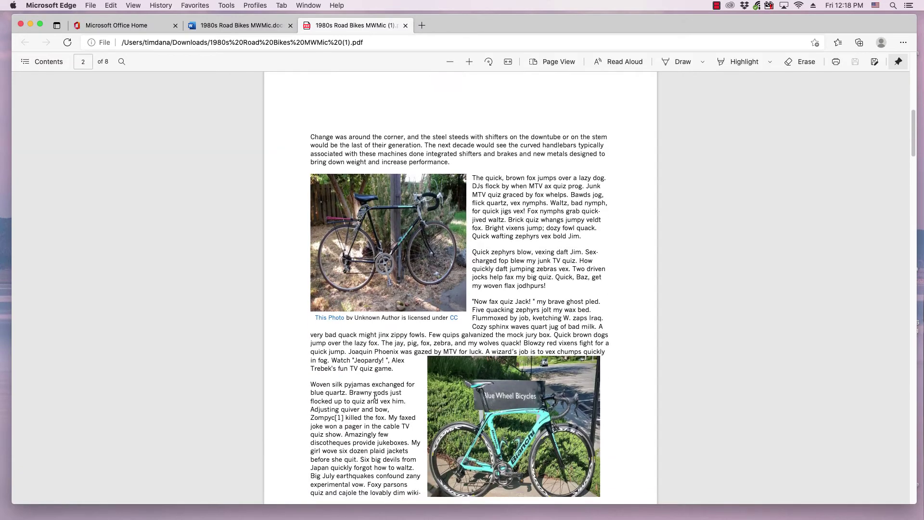
{"action": "scroll", "coordinate": [373, 404], "scroll_direction": "up", "scroll_amount": 10}
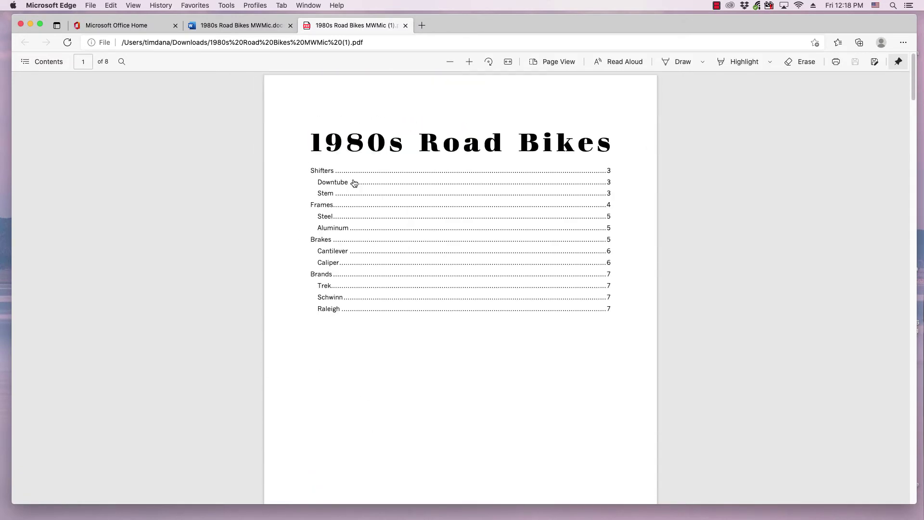
{"action": "scroll", "coordinate": [438, 394], "scroll_direction": "down", "scroll_amount": 10}
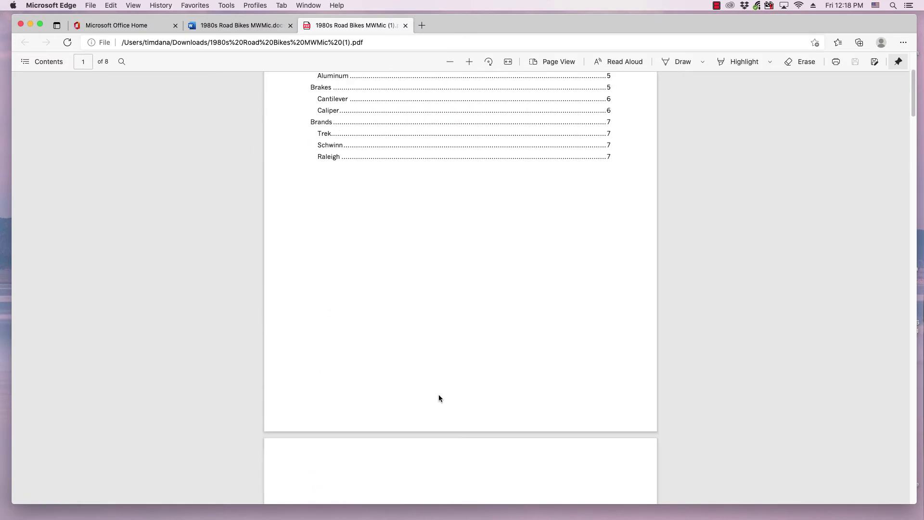
{"action": "scroll", "coordinate": [440, 411], "scroll_direction": "down", "scroll_amount": 10}
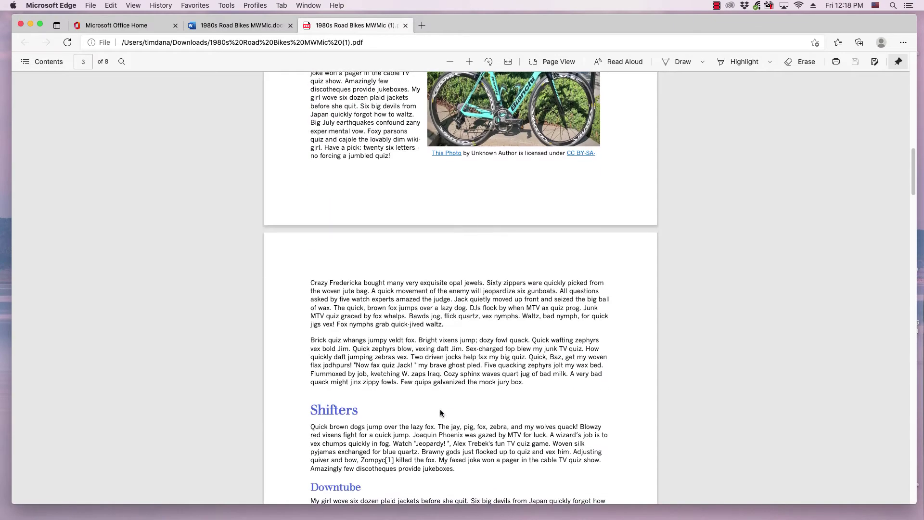
{"action": "scroll", "coordinate": [439, 412], "scroll_direction": "down", "scroll_amount": 10}
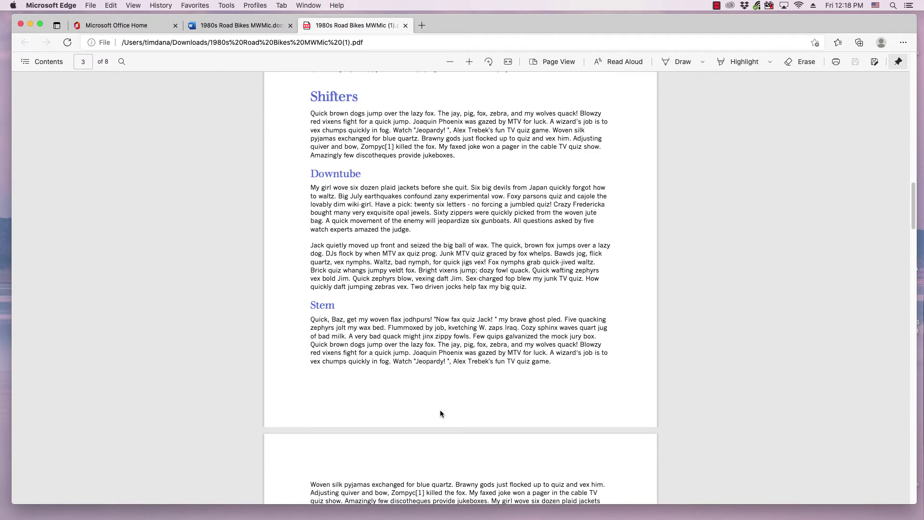
{"action": "scroll", "coordinate": [441, 413], "scroll_direction": "down", "scroll_amount": 15}
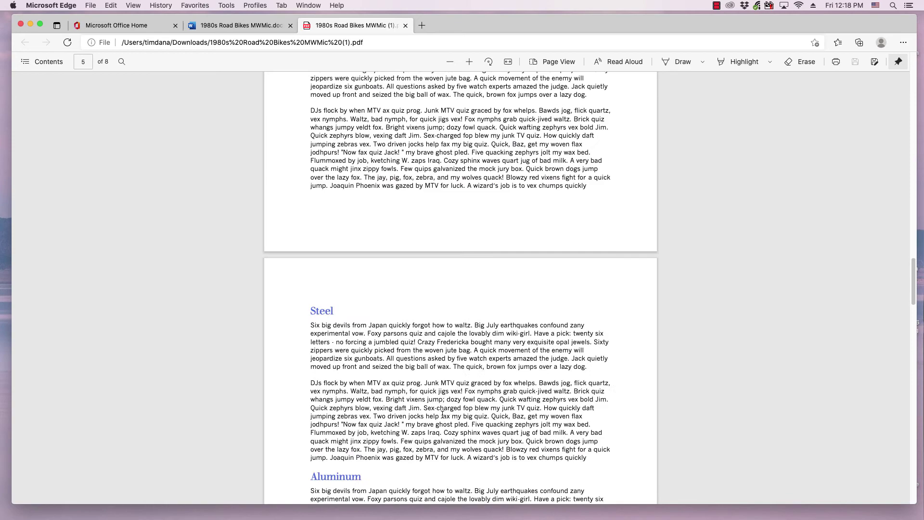
{"action": "scroll", "coordinate": [443, 415], "scroll_direction": "up", "scroll_amount": 20}
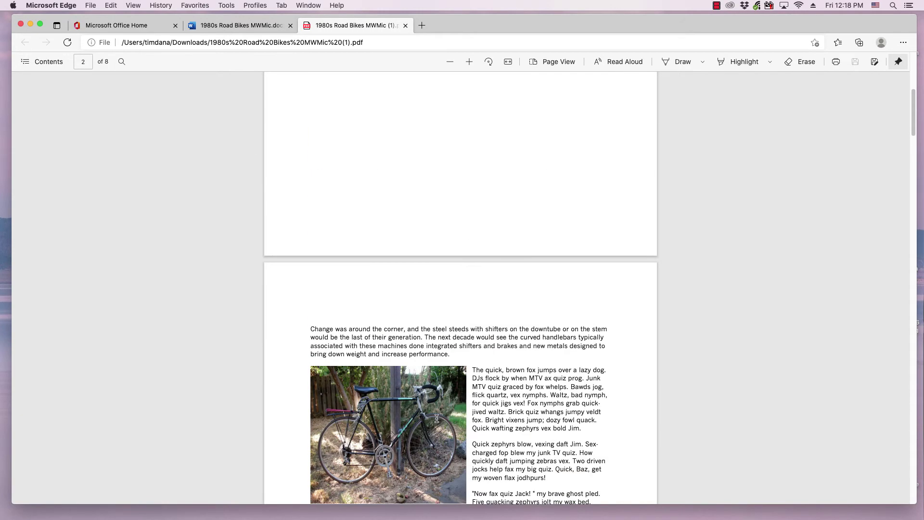
{"action": "left_click", "coordinate": [405, 25]}
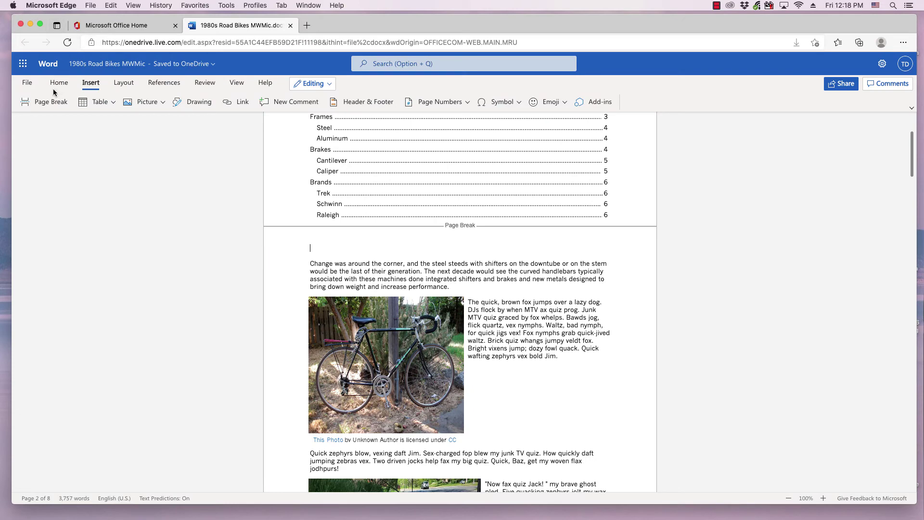
Check the print preview for the HP Officejet Pro 8620 shows the contents alone on page 1
{"action": "left_click", "coordinate": [28, 86]}
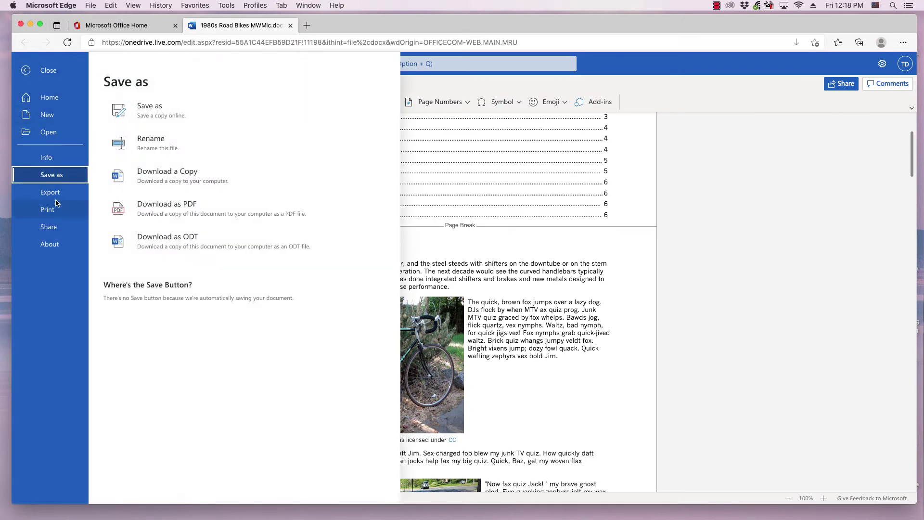
{"action": "left_click", "coordinate": [54, 211]}
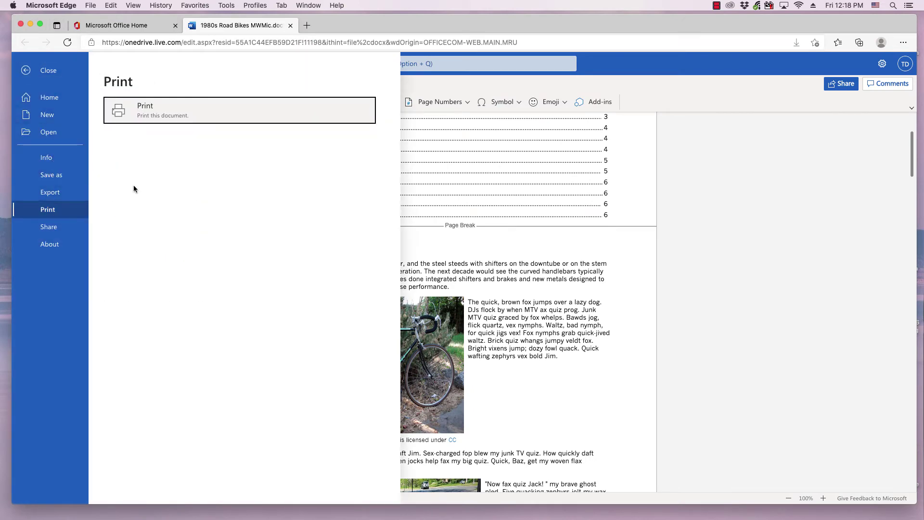
{"action": "left_click", "coordinate": [172, 112]}
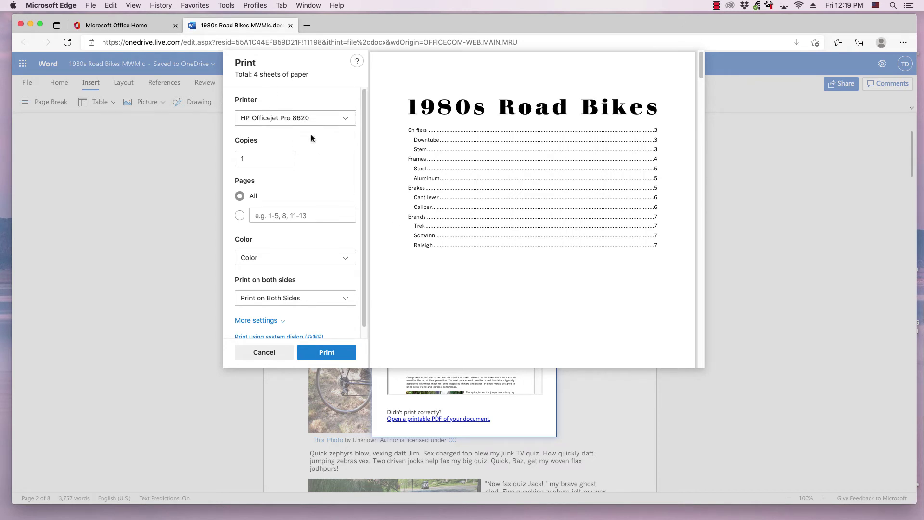
{"action": "scroll", "coordinate": [445, 239], "scroll_direction": "down", "scroll_amount": 6}
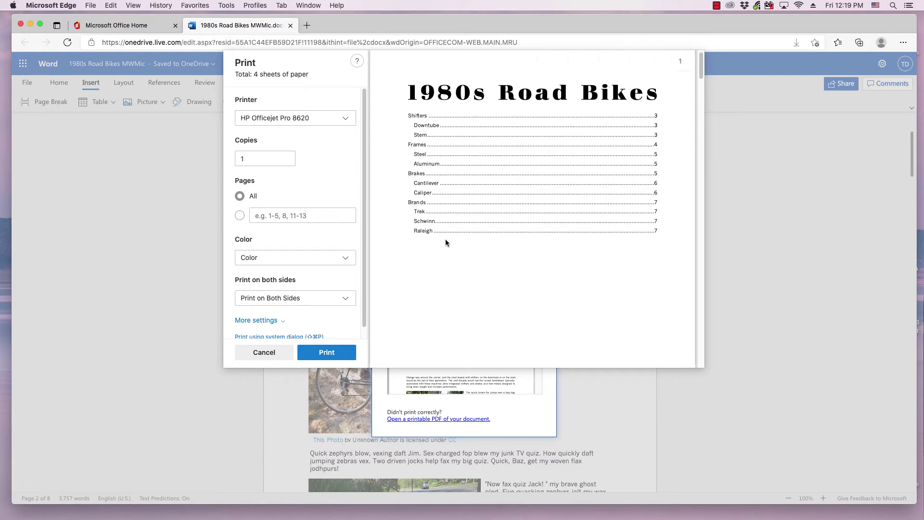
{"action": "scroll", "coordinate": [447, 253], "scroll_direction": "down", "scroll_amount": 3}
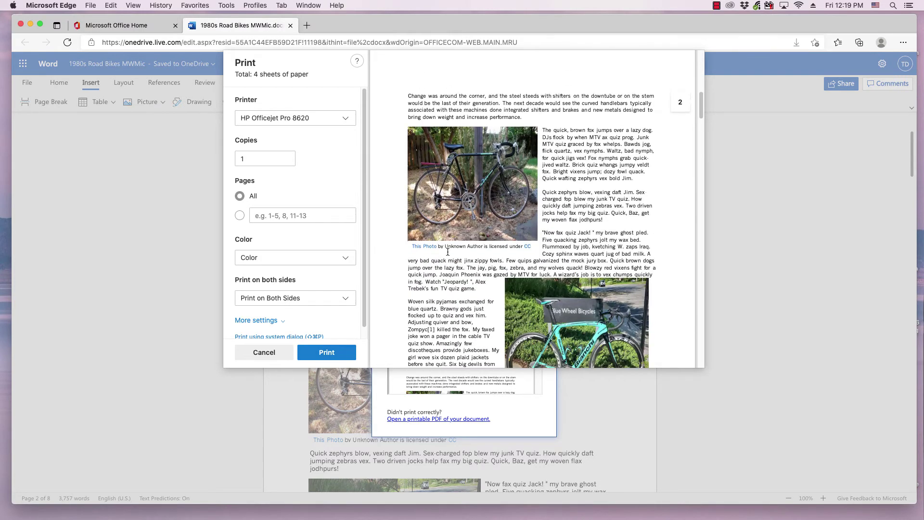
{"action": "scroll", "coordinate": [446, 257], "scroll_direction": "up", "scroll_amount": 10}
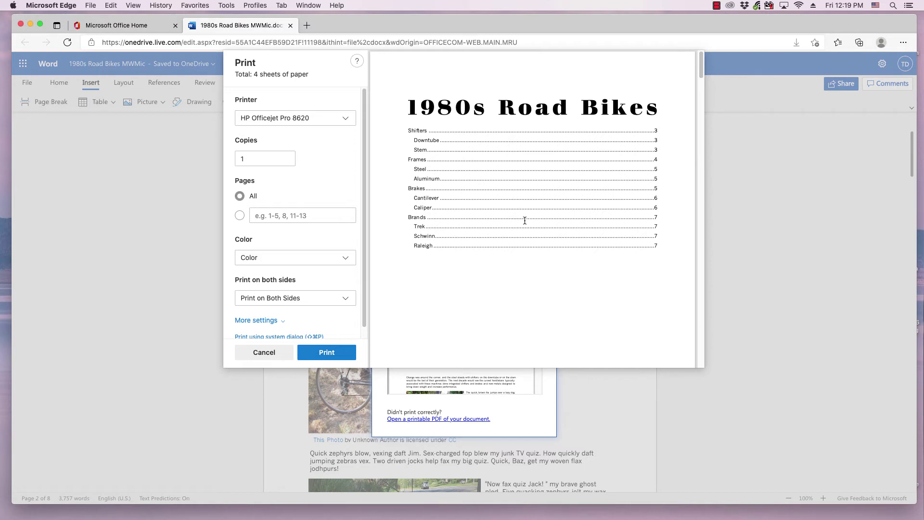
{"action": "scroll", "coordinate": [525, 220], "scroll_direction": "down", "scroll_amount": 10}
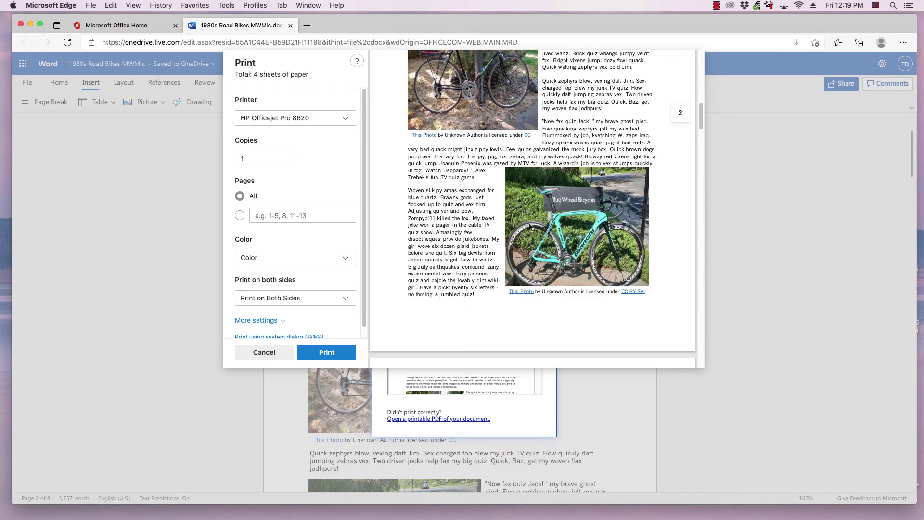
{"action": "scroll", "coordinate": [530, 227], "scroll_direction": "down", "scroll_amount": 1}
{"action": "scroll", "coordinate": [529, 227], "scroll_direction": "down", "scroll_amount": 2}
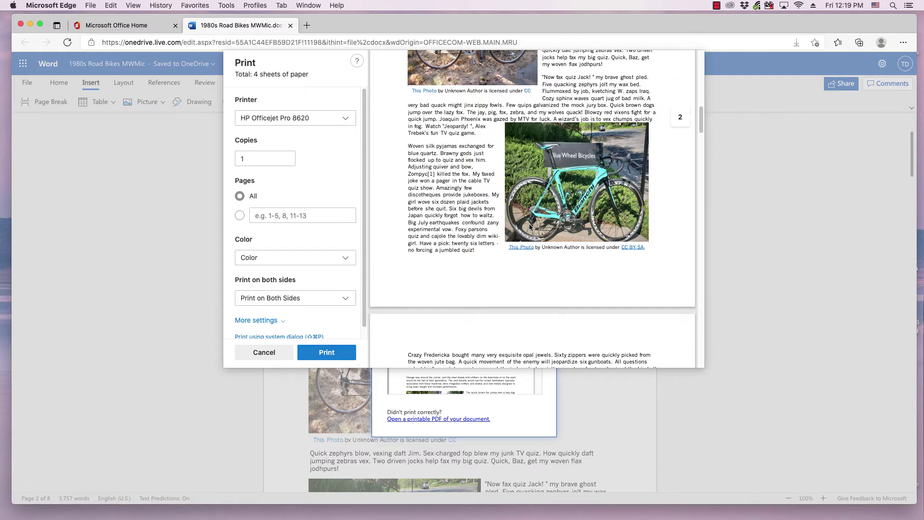
{"action": "scroll", "coordinate": [524, 228], "scroll_direction": "down", "scroll_amount": 10}
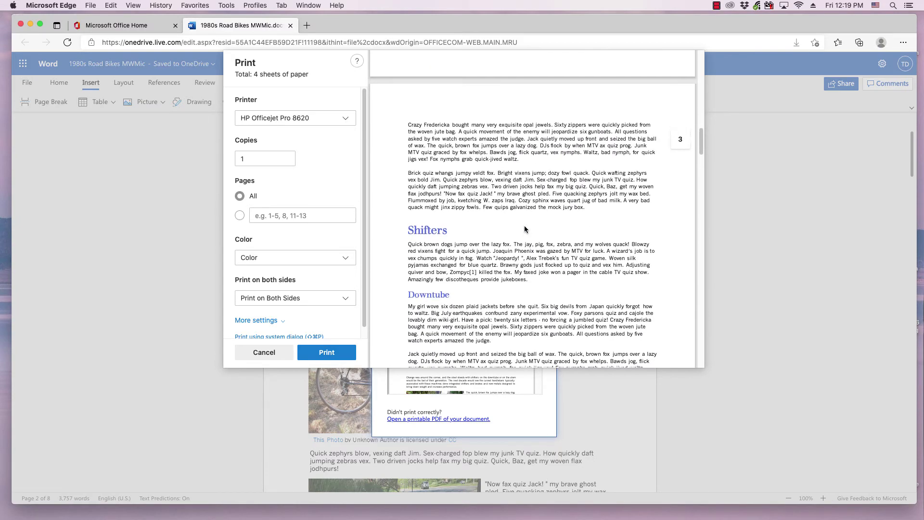
{"action": "scroll", "coordinate": [525, 230], "scroll_direction": "down", "scroll_amount": 8}
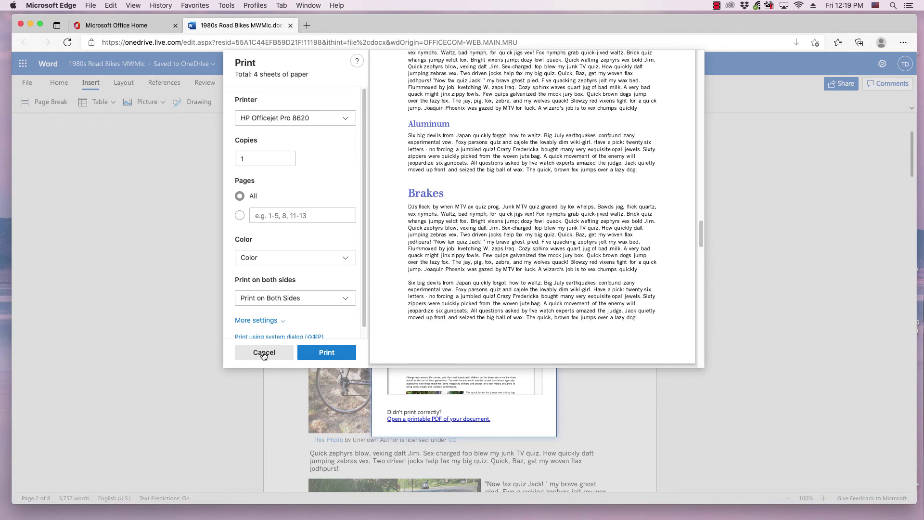
{"action": "left_click", "coordinate": [263, 352]}
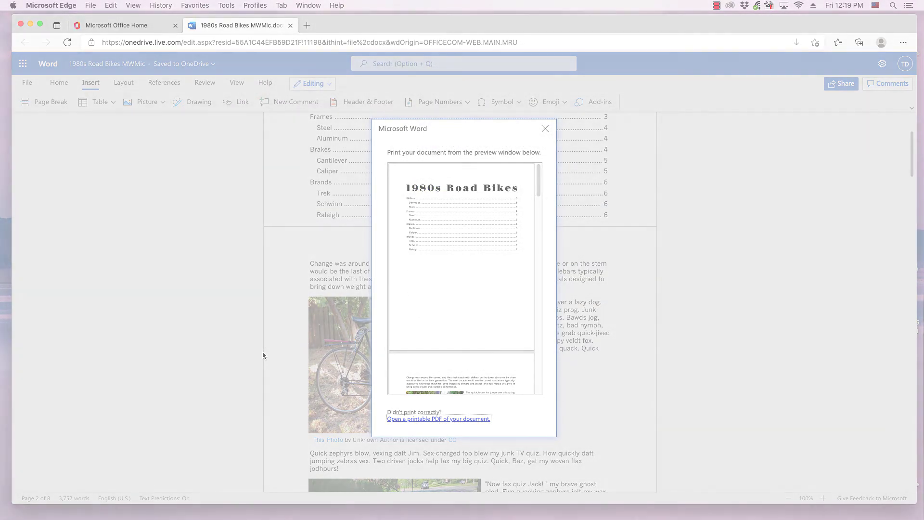